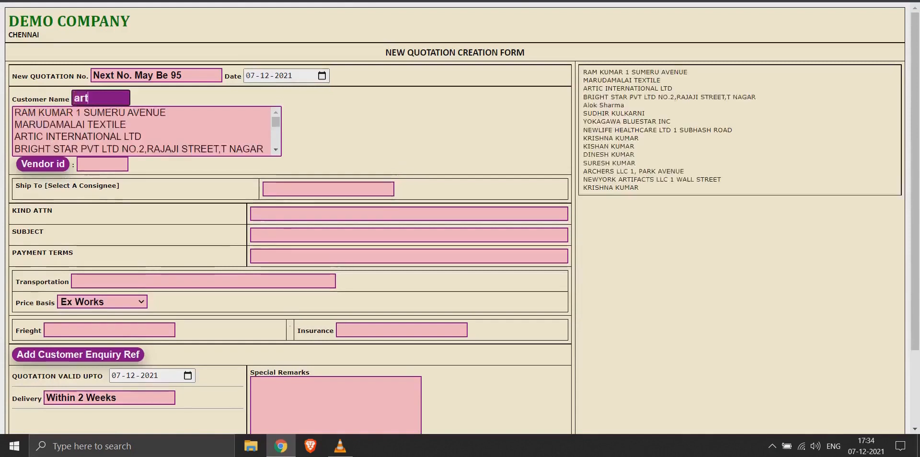
Step: Choose ARTIC INTERNATIONAL LTD as the customer and keep the same company as the ship-to consignee
key(Down)
key(Tab)
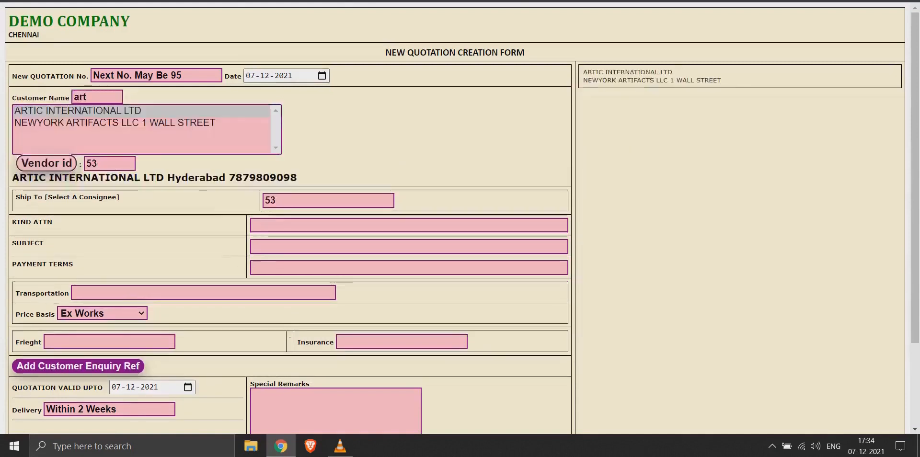
key(Tab)
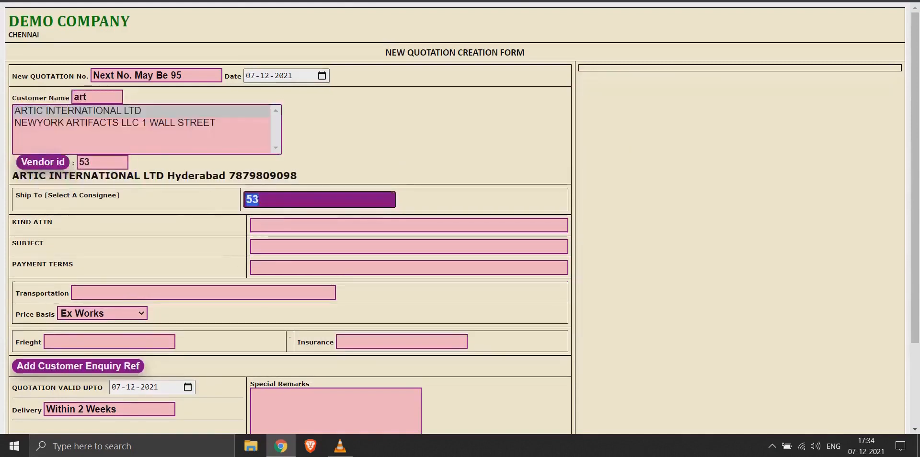
key(Tab)
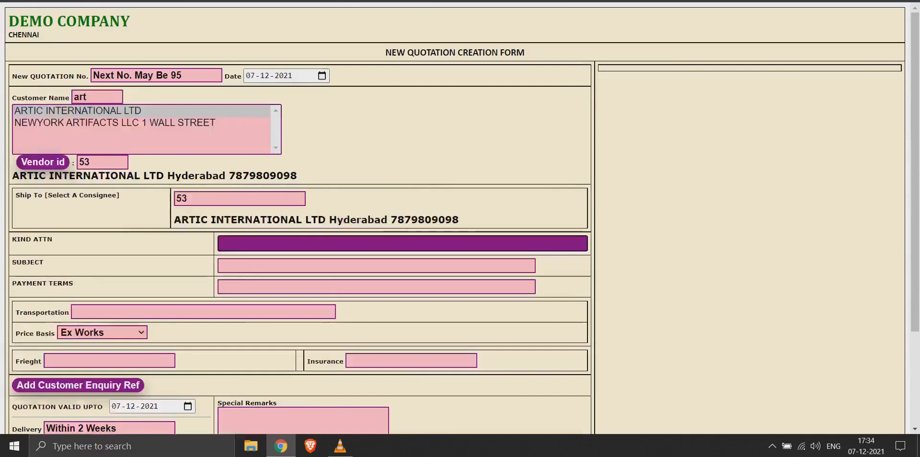
Step: Address the quotation to the attention of MANAGING DIRECTOR with the subject QUOTE FOR MOTOR
text(MANAGING DIRECTOR)
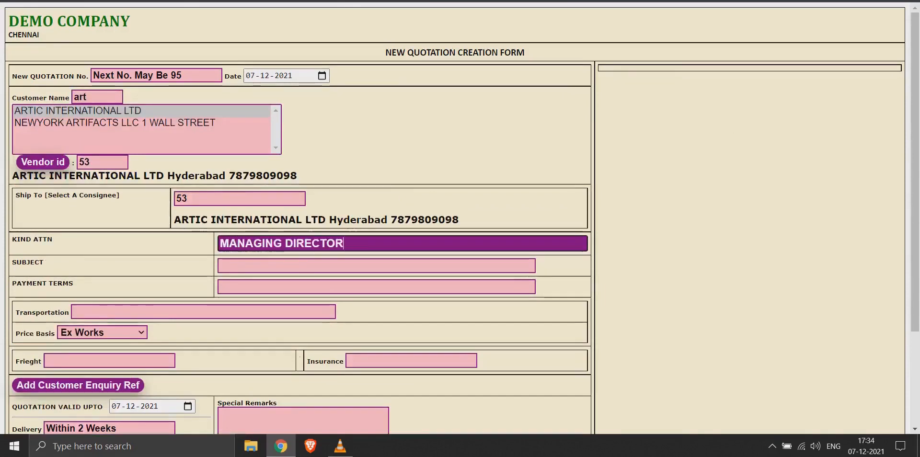
key(Tab)
text(QU)
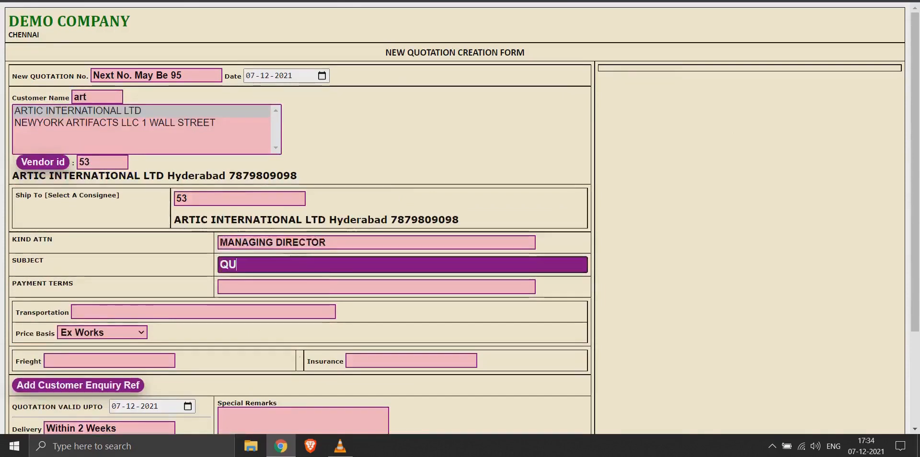
text(OTE FOR MOT)
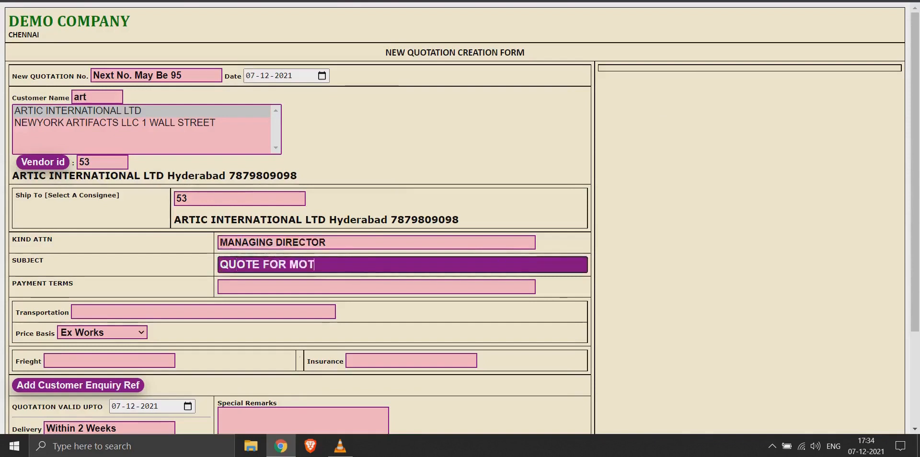
text(OR)
Step: Set the payment terms to WITHIN 15 DAYS and the transportation to BY ROAD
key(Tab)
text(WI)
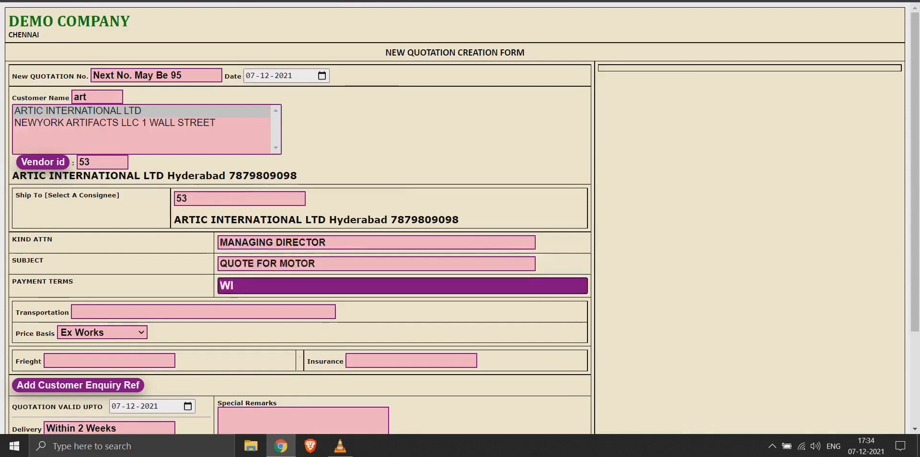
text(THIN 15 DAYS)
key(Tab)
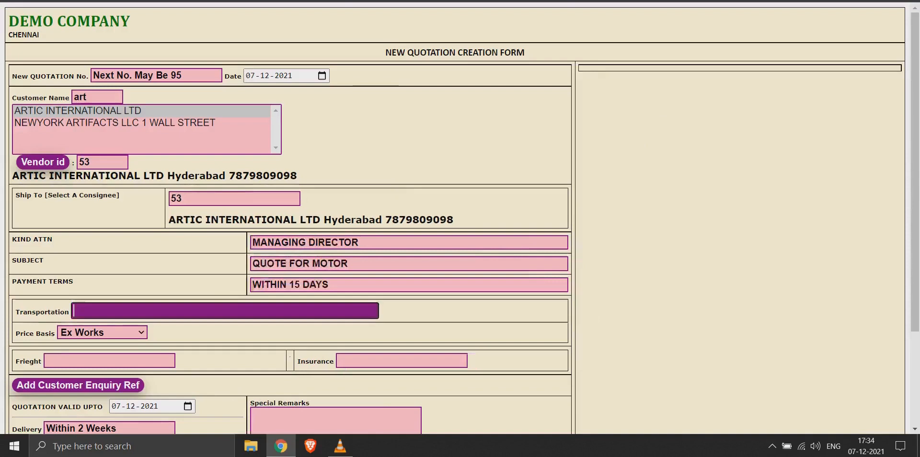
text(BY ROAD)
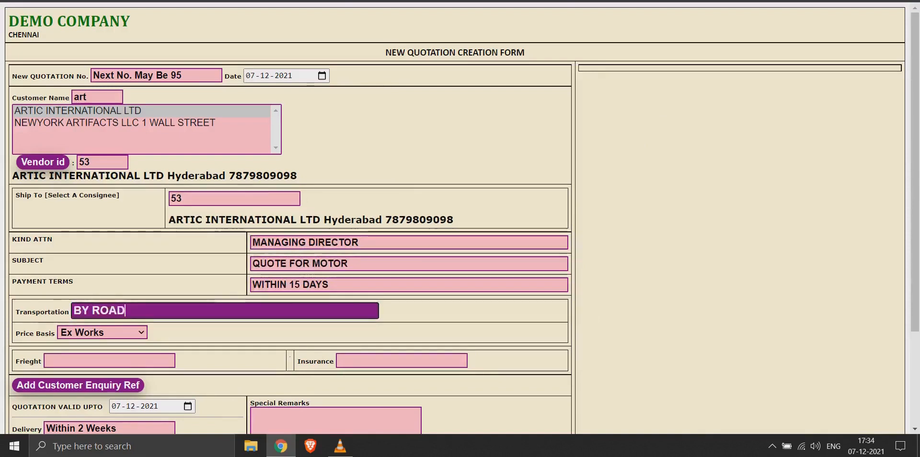
Step: Keep the price basis as Ex Works and enter NA for both freight and insurance
key(Tab)
key(Tab)
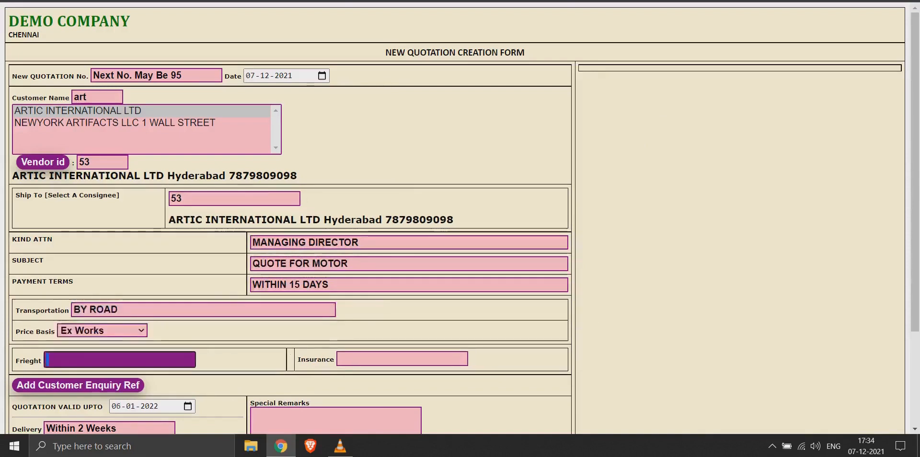
text(NA)
key(Tab)
text(NA)
key(Tab)
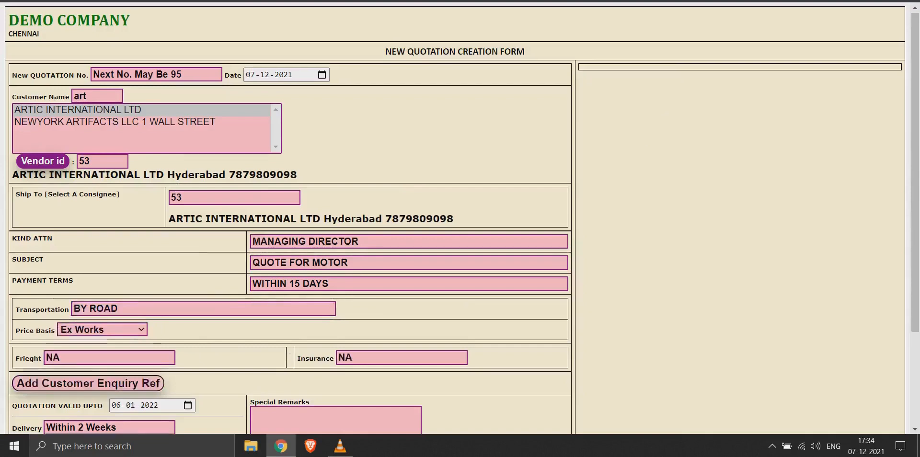
Step: Add a customer enquiry reference with RFP number 7847 and RFP date 06-12-2021
scroll(287, 215, down, 3)
key(Return)
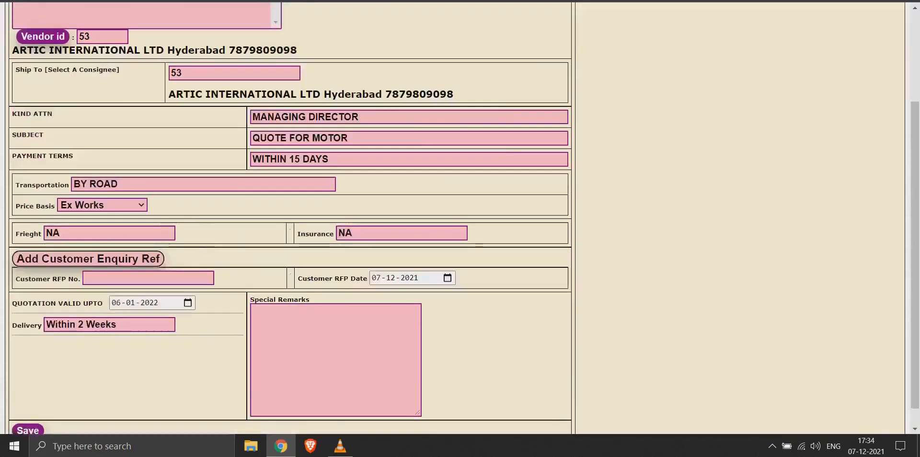
key(Tab)
text(7847)
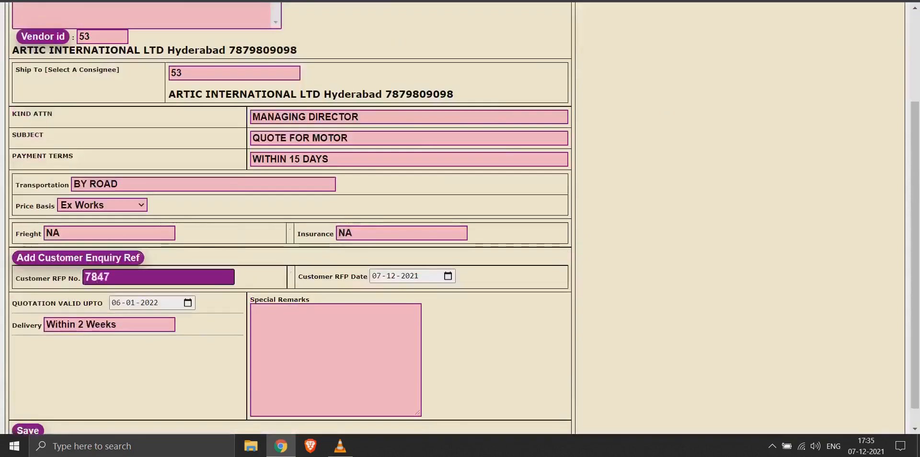
key(Tab)
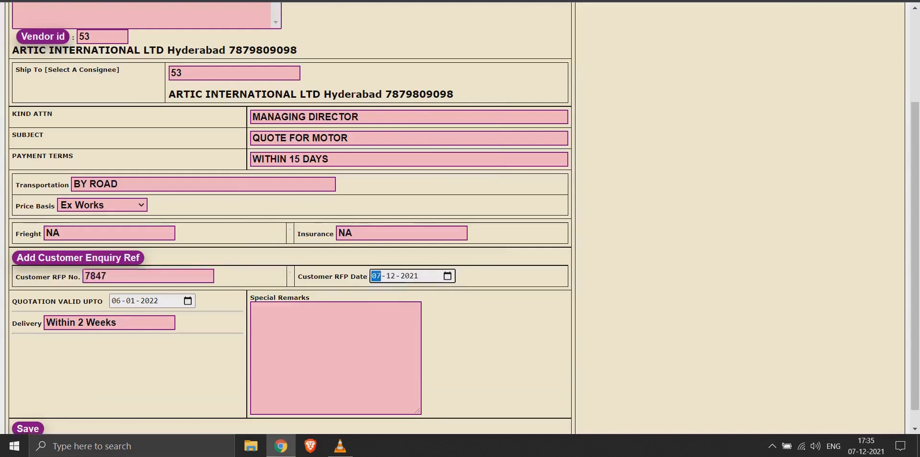
key(alt+Down)
key(Left)
key(Return)
Step: Set the quotation validity to 31-01-2022 and the delivery to Within 4 Weeks
click(115, 300)
text(31)
click(84, 323)
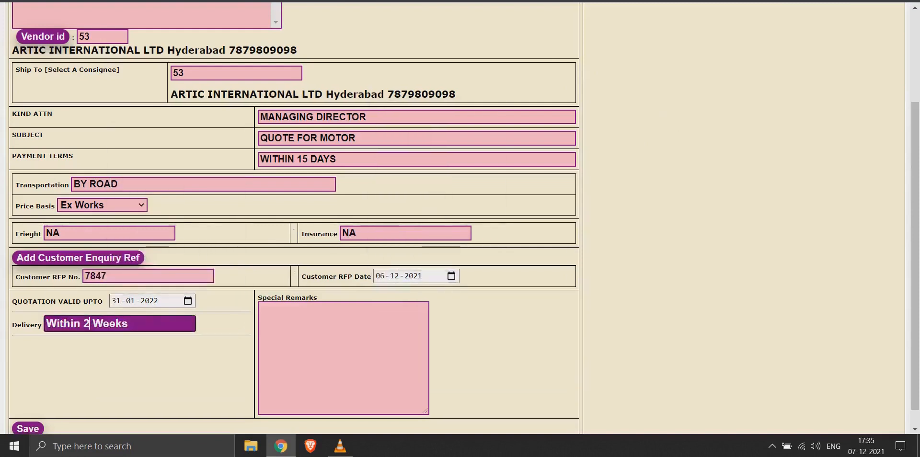
key(BackSpace)
text(4)
key(Tab)
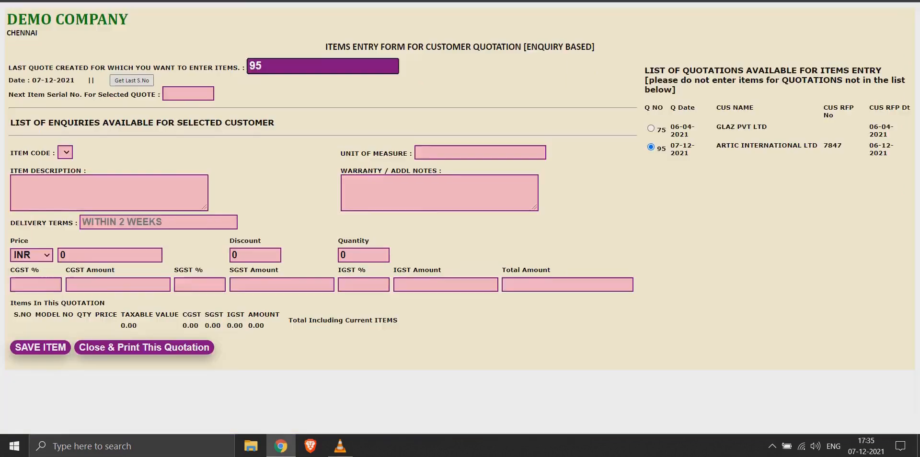
Step: Select the customer's enquiry dated 07-12-2021, using its 0.5 HP DP BRAND CENTRI MOTOR as the item to quote
drag(11, 121, 275, 122)
click(288, 124)
click(19, 172)
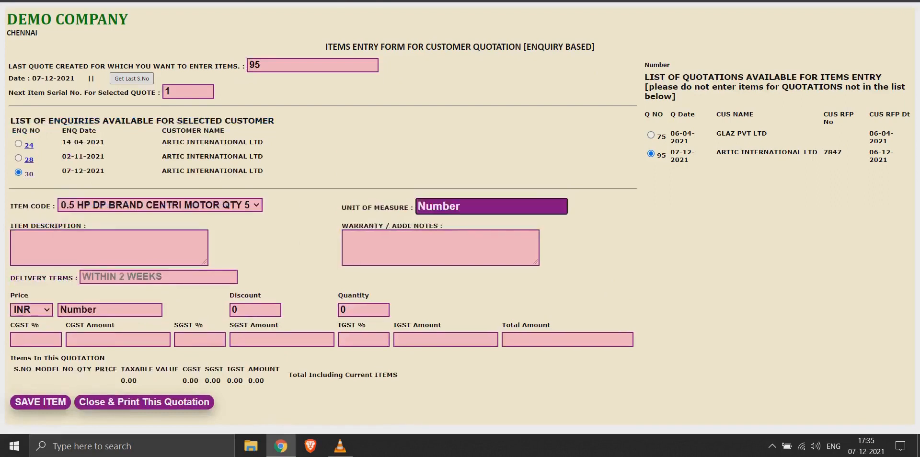
key(Tab)
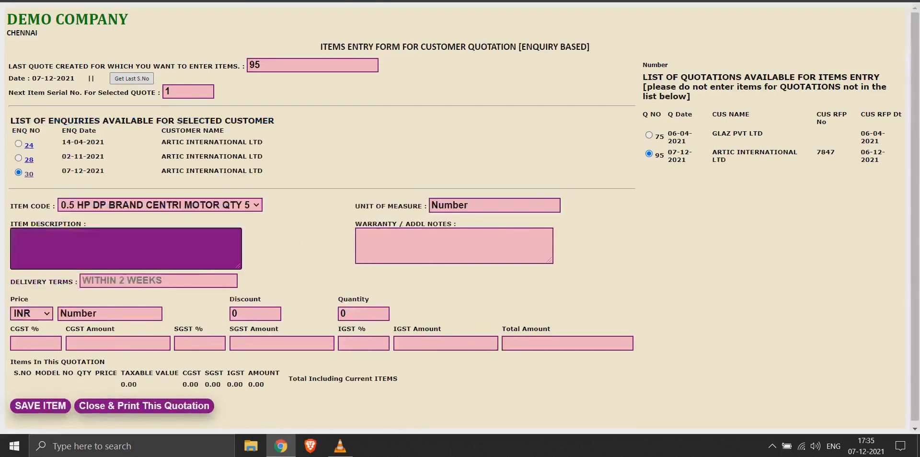
Step: Enter PACKED IN CARTON BOX as the item description
click(298, 243)
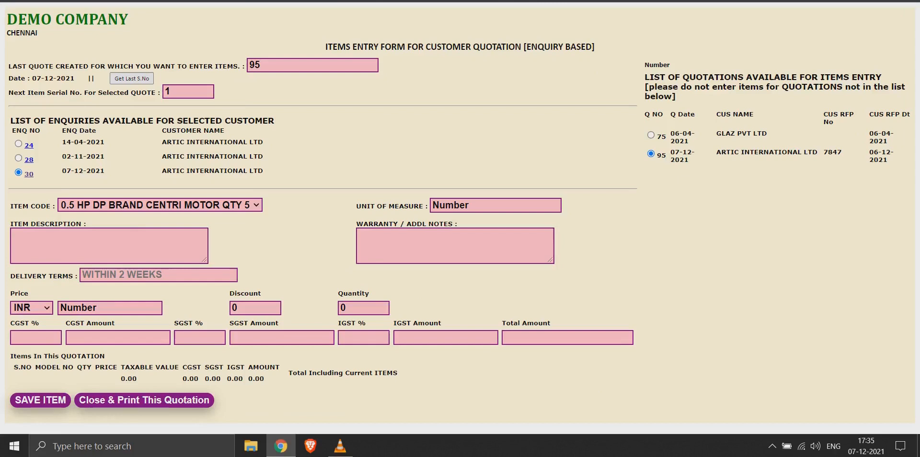
click(109, 245)
key(BackSpace)
key(BackSpace)
key(BackSpace)
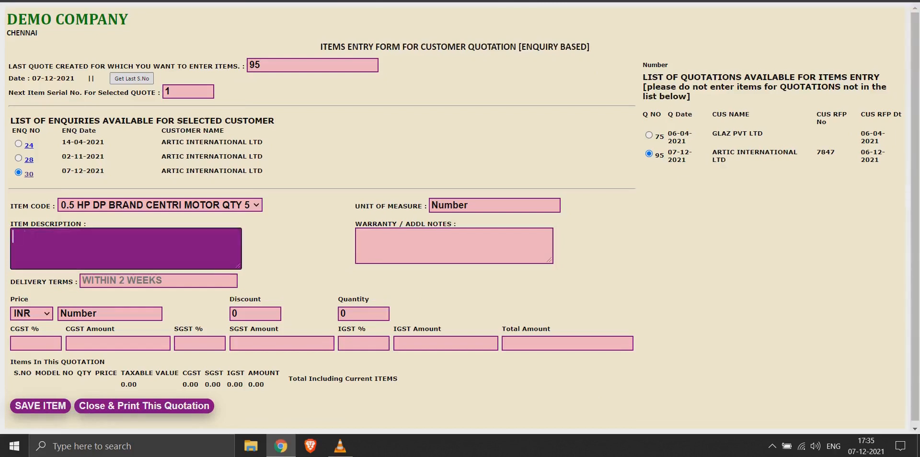
text(PACKED  IN CARTON BOX)
Step: Enter the item's warranty note as 2 YEARS OF WARRANTY WILL BE PROVIDED
key(Tab)
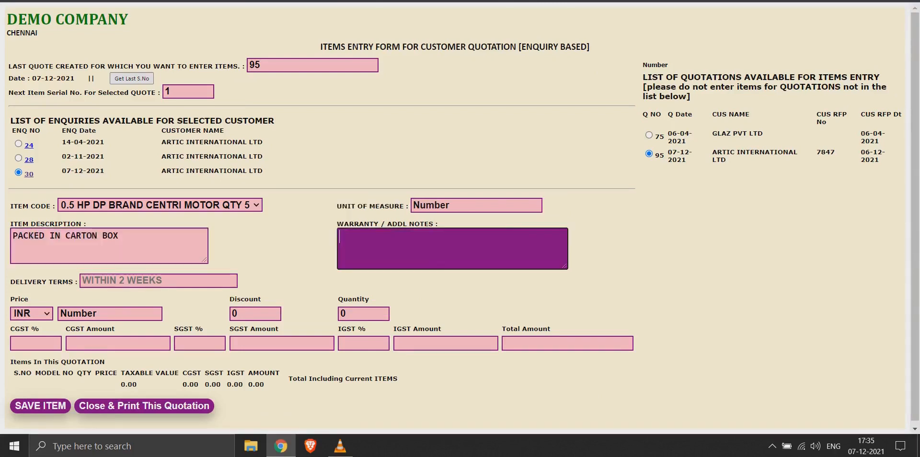
text(2 YEARS OF WARRANTY WILL BE PROVIDED)
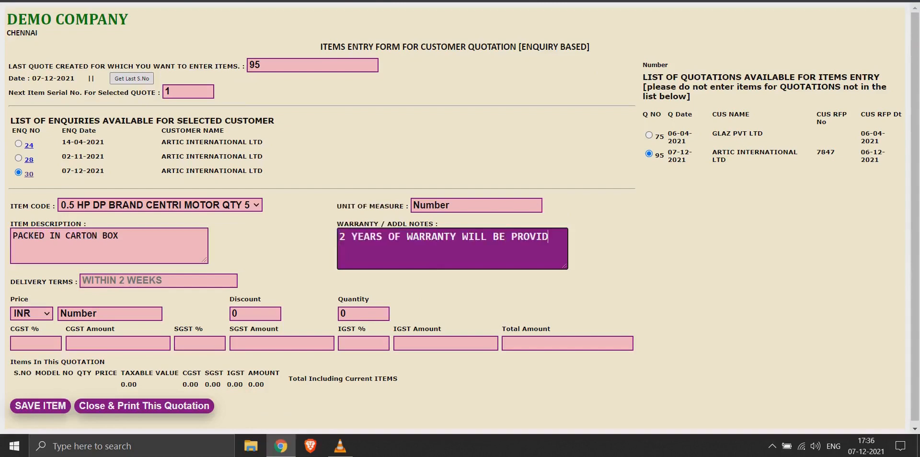
Step: Set the item's delivery terms to WITHIN 4 WEEKS
key(Tab)
text(WITHI)
text(N 4 23)
key(BackSpace)
key(BackSpace)
text(WEEKS)
Step: Price the motor at INR 15000 with a discount of 10 and a quantity of 50
key(Tab)
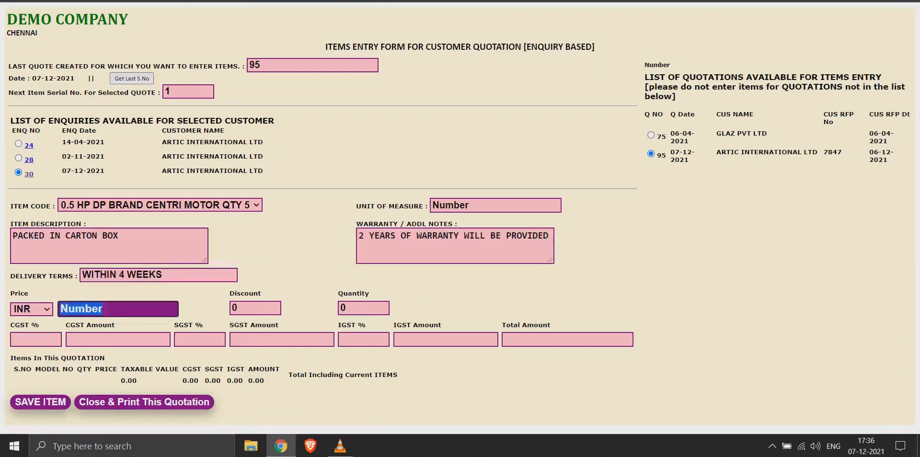
text(15000)
key(Tab)
text(10)
key(Tab)
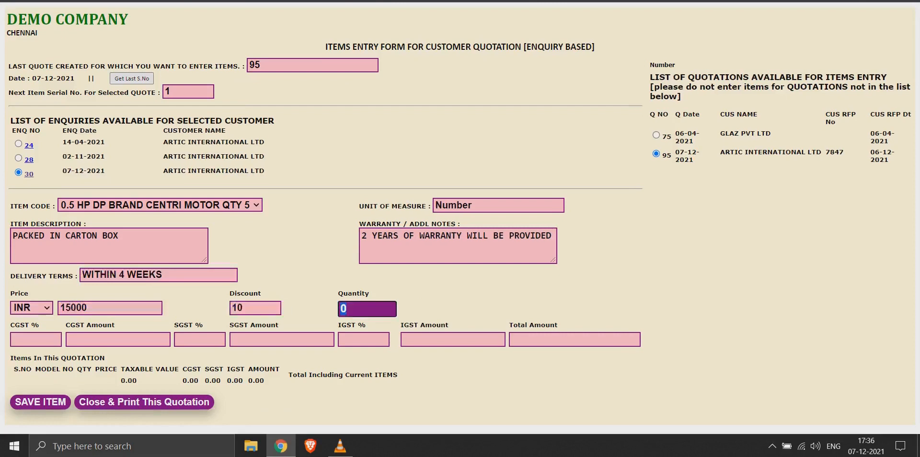
text(50)
key(Tab)
Step: Save the item and review the generated quotation from its header to the closing terms
key(Return)
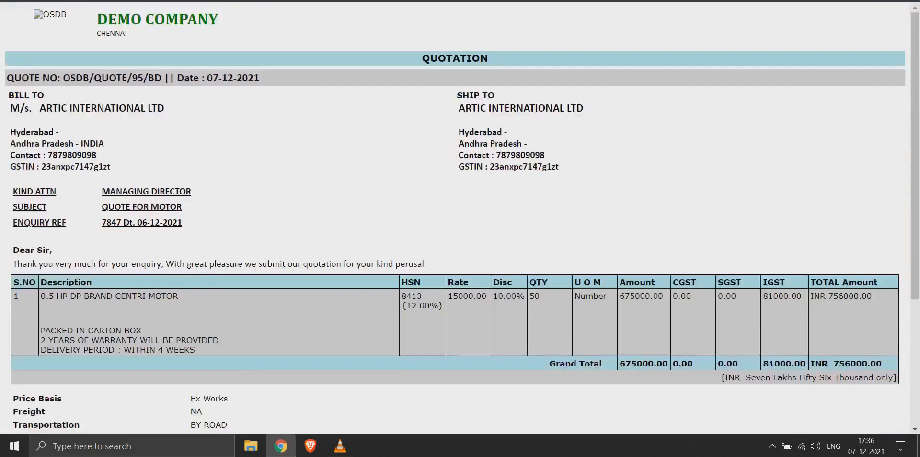
scroll(455, 216, down, 4)
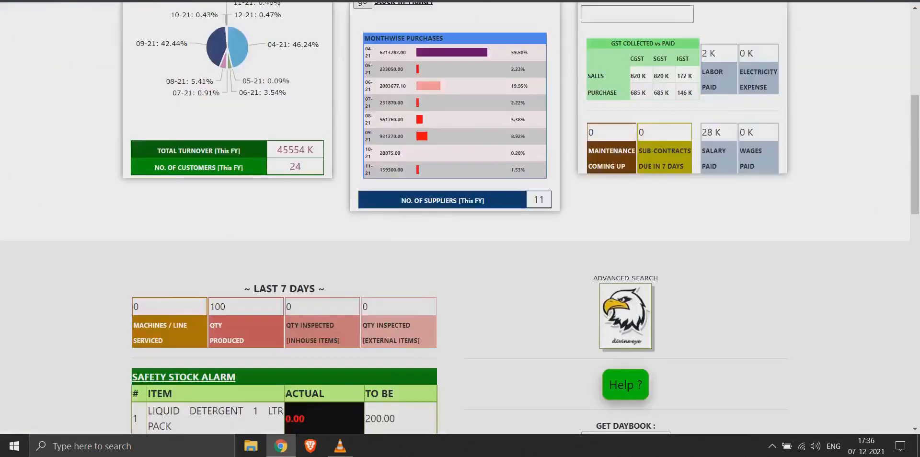
scroll(455, 216, up, 6)
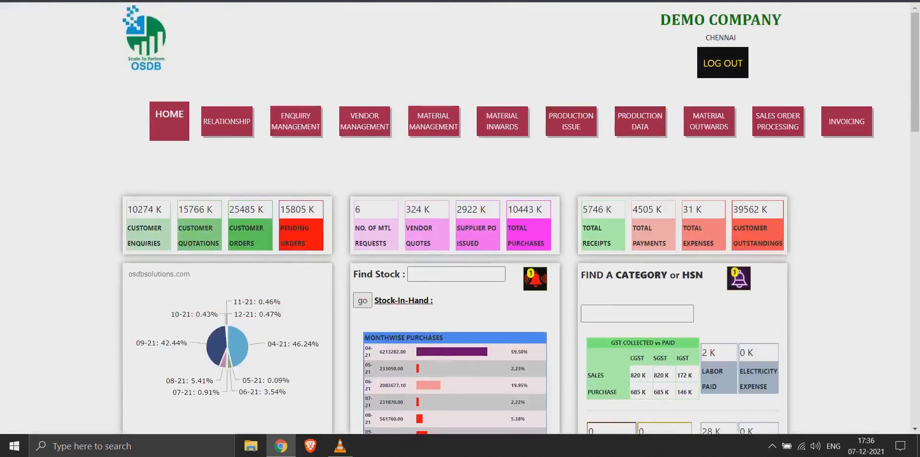
Step: Open the quotation status report and list the quotations dated from 2021-12-07 to 2021-12-07
scroll(456, 215, down, 5)
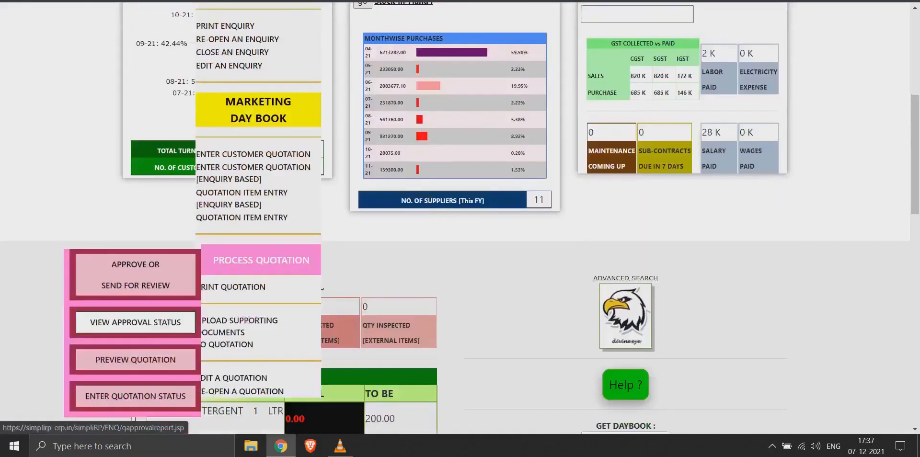
click(136, 322)
click(478, 56)
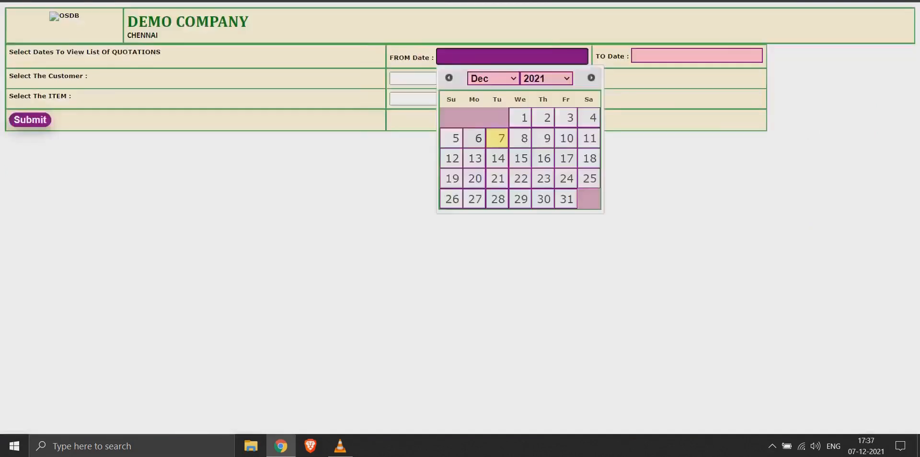
click(497, 138)
click(654, 55)
click(672, 137)
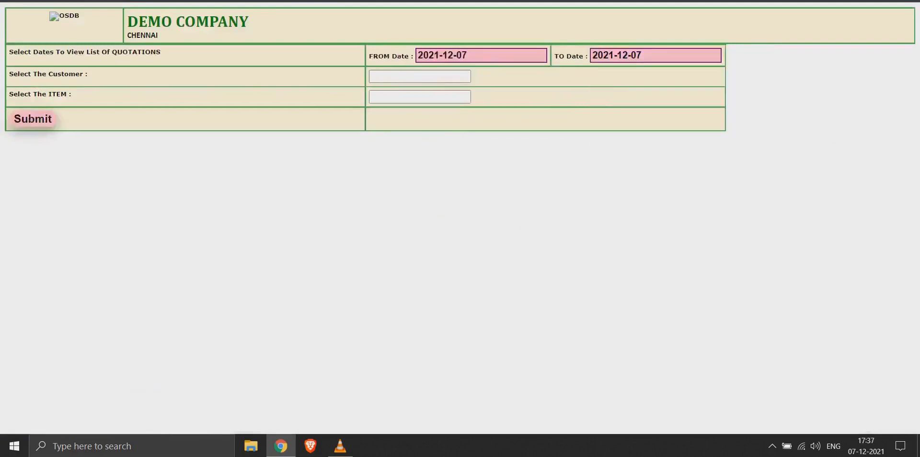
click(32, 119)
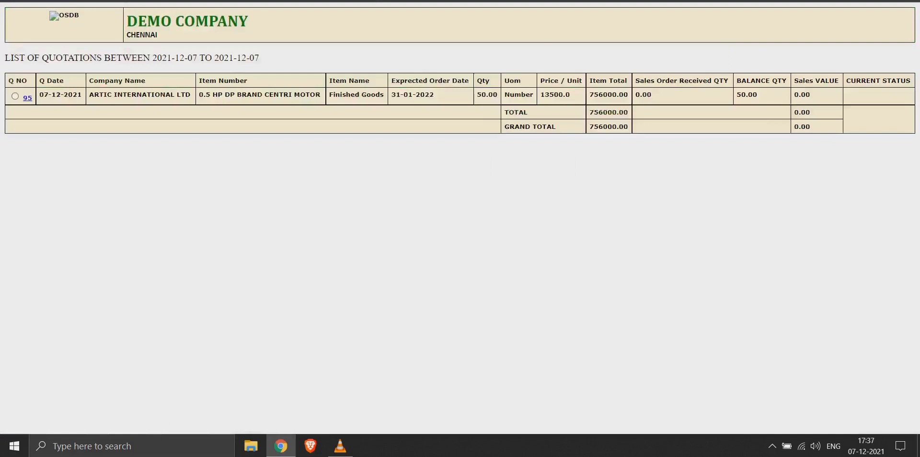
Step: Check the order-received and balance quantities, and open the follow-up form of the ARTIC INTERNATIONAL LTD quotation
double_click(747, 95)
double_click(643, 95)
click(643, 95)
click(14, 96)
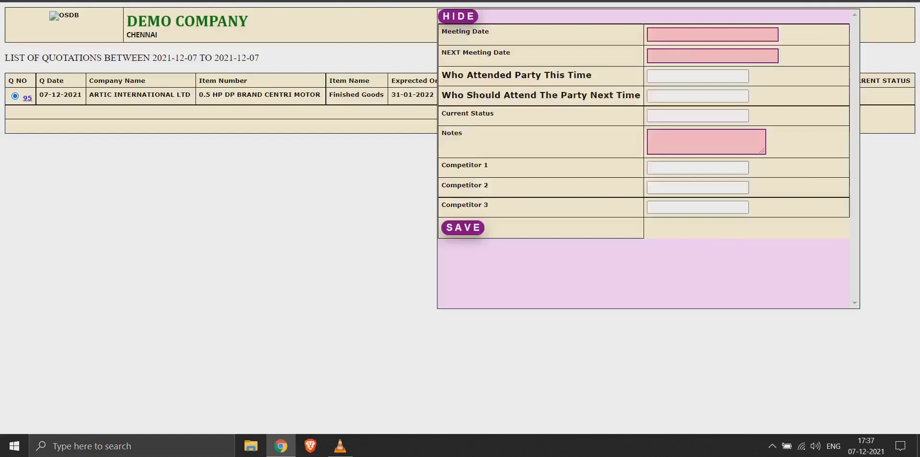
Step: Set both the meeting date and the next meeting date to 2021-12-07
click(712, 34)
click(708, 114)
click(713, 56)
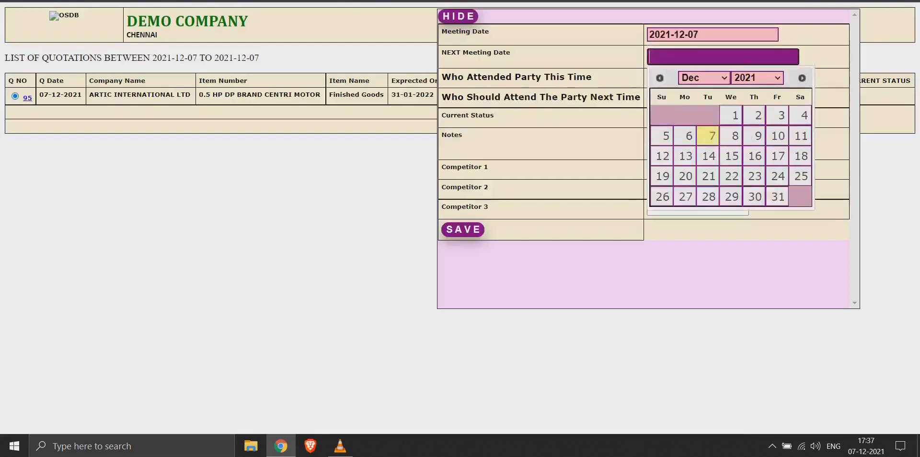
click(708, 136)
Step: Enter the same contact's ID for who attended this time and who should attend next time
click(697, 77)
text(42)
key(Tab)
text(42)
key(Tab)
Step: Set the quotation's current status to Awaiting Approval
key(Down)
key(Return)
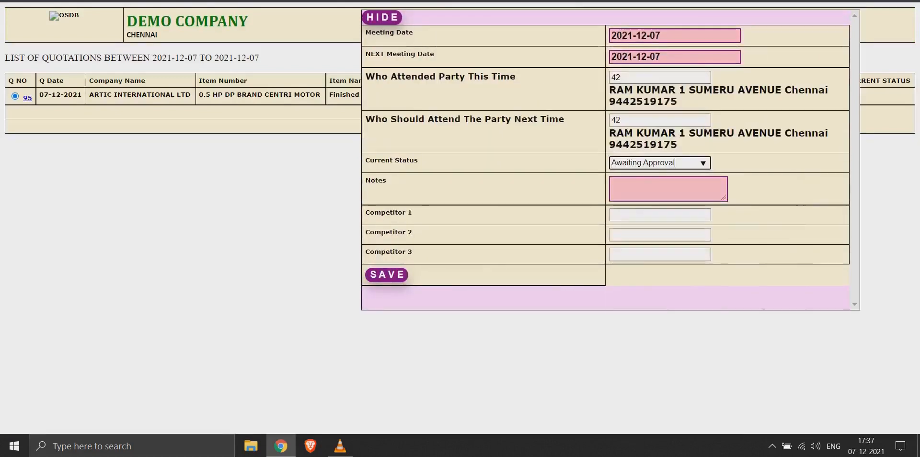
key(Tab)
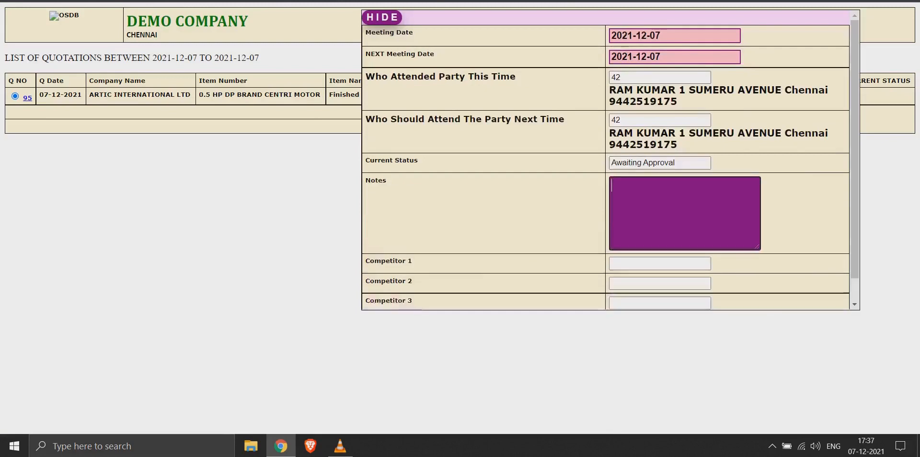
Step: Enter the note CUSTOMER INTERNAL APPROVAL AWAITED with competitors FINE FABRIC, chinese and Carperters Works, and save the follow-up
text(CUSTOMER INTERNAL APPROVAL)
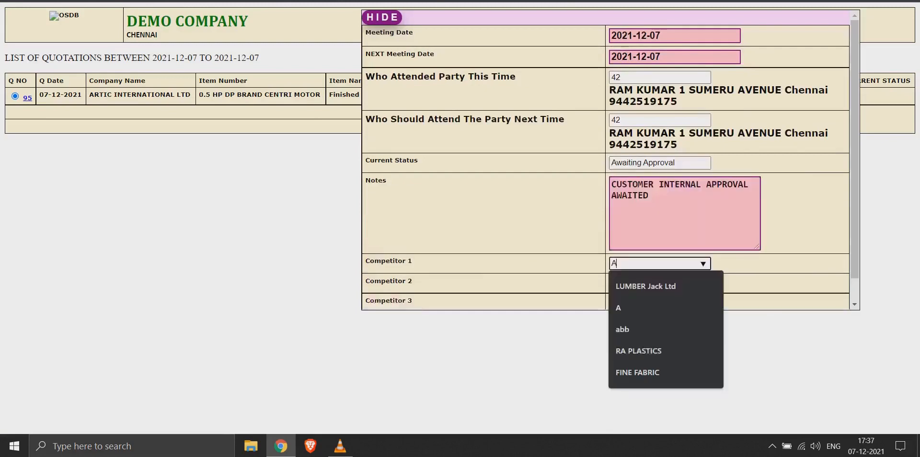
text(B)
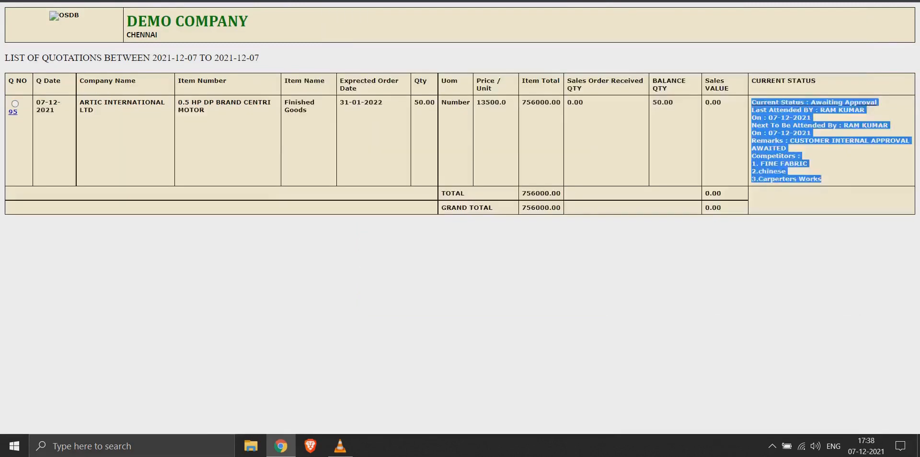
click(841, 169)
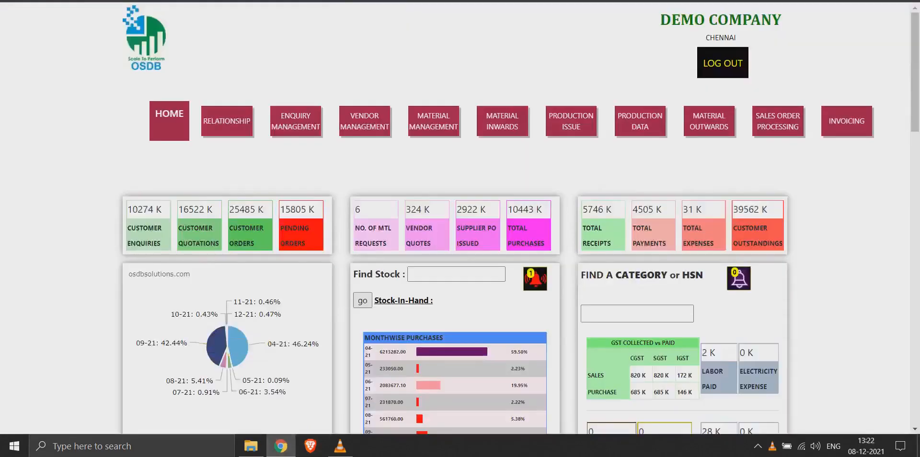
Step: Open the quotation document upload list, choose quotation 76, and start creating its supporting document text
mouse_move(295, 121)
scroll(239, 167, down, 9)
click(236, 212)
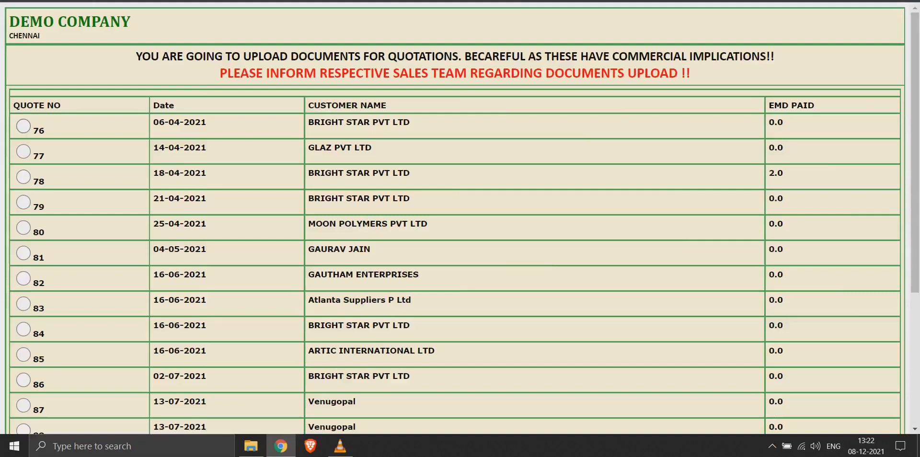
click(23, 126)
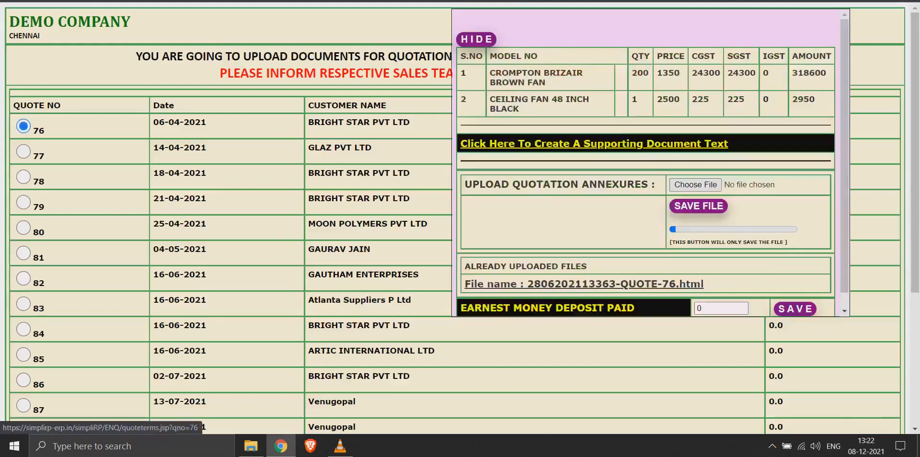
click(594, 144)
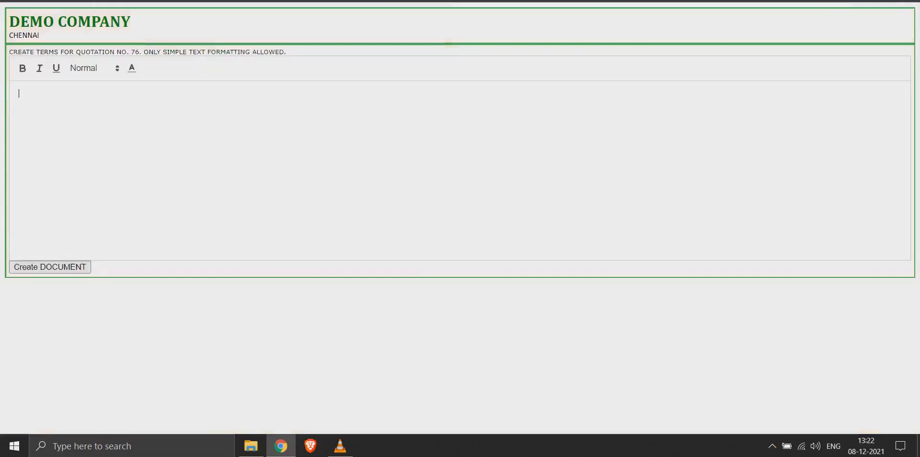
Step: Write the heading TERMS AND CONDITIONS in the supporting document for quotation 76
text(TERM)
key(BackSpace)
key(BackSpace)
key(BackSpace)
key(BackSpace)
text(INS)
key(BackSpace)
key(BackSpace)
key(BackSpace)
text(TERMS AND CO)
text(NDITIONS)
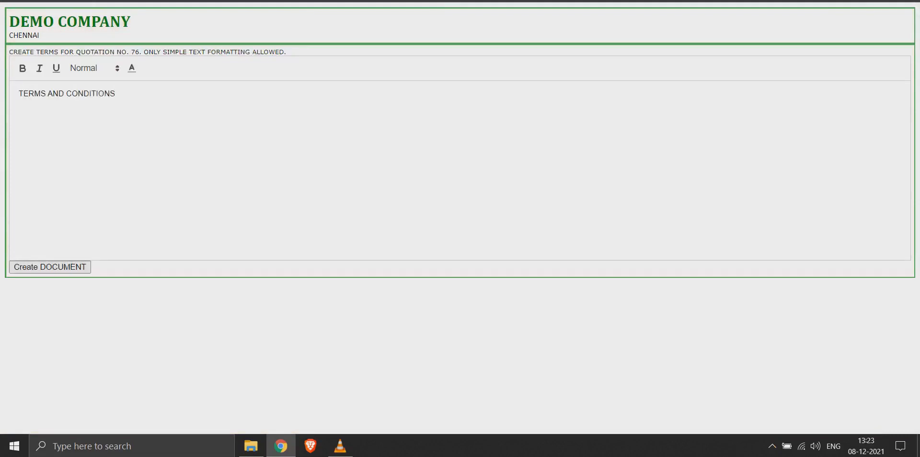
Step: Start a numbered list below the heading with the first term FRIEGHTS WILL BE CHARGED AT ACTUALS
key(Return)
text(1. FRIENGHTS WILL BE CHARGED AT ACTUALS)
Step: Add the second term INSURANCE WILL BE APPLICABLE EXTRA to the numbered list
key(Return)
text(INSURANCE WILL BE )
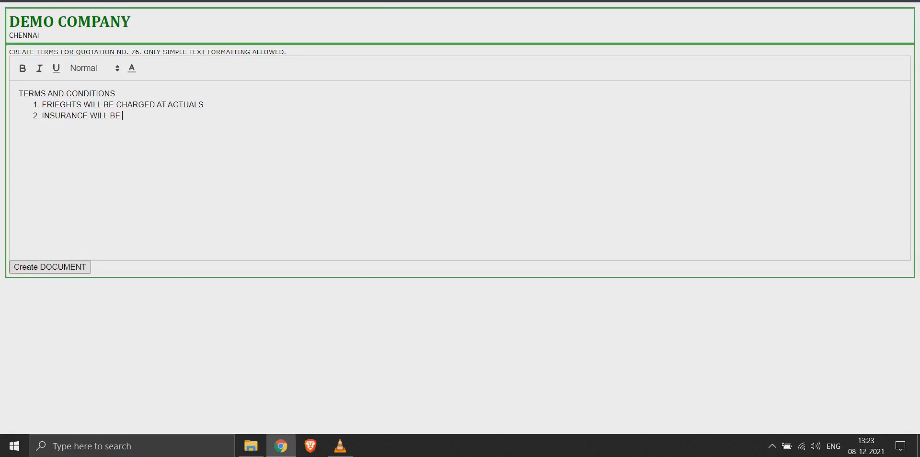
text(APPLICABLE EXT)
text(RA)
Step: Add the third term INSTALLATION WILL BE DONE FREE OF COST AT CUSTOMER LOCATION
key(Return)
text(INSTL)
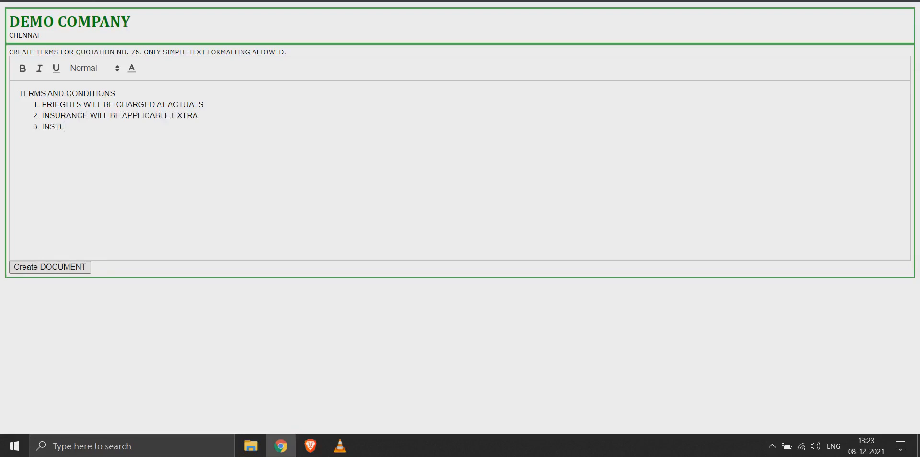
key(BackSpace)
text(ALLATION WILL BE DONE FREE OF )
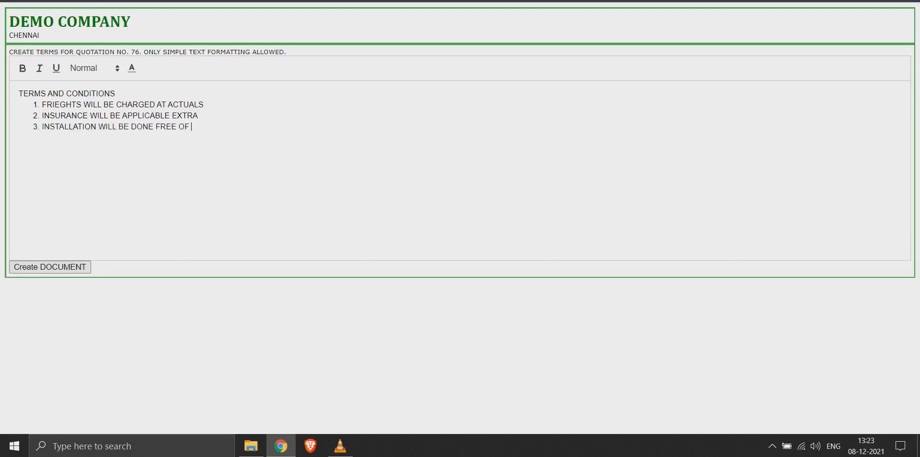
text(COST AT CUSTOMER LOCATION)
Step: Add the fourth term CUSTOMER HAS TO MAKE NECESSARY SITE ARRANGEMENT AND POWER POINTS FOR INSTALLATION
key(Return)
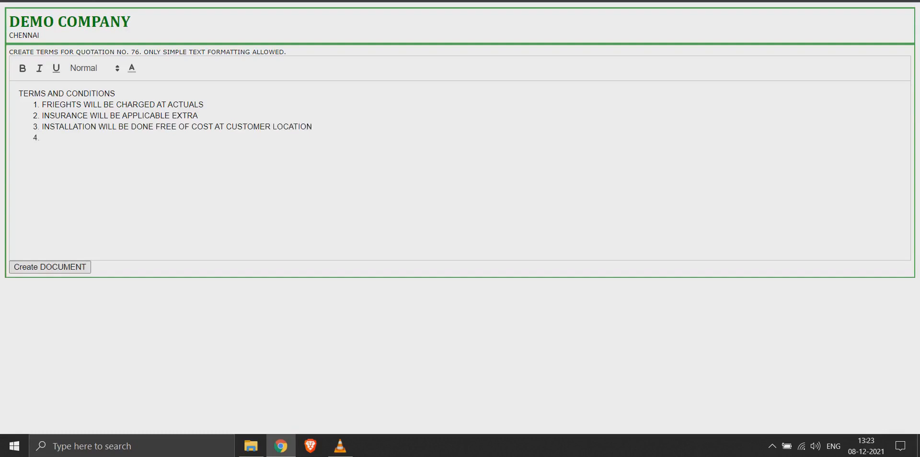
text(CUSTOMER HAS TO MAKE)
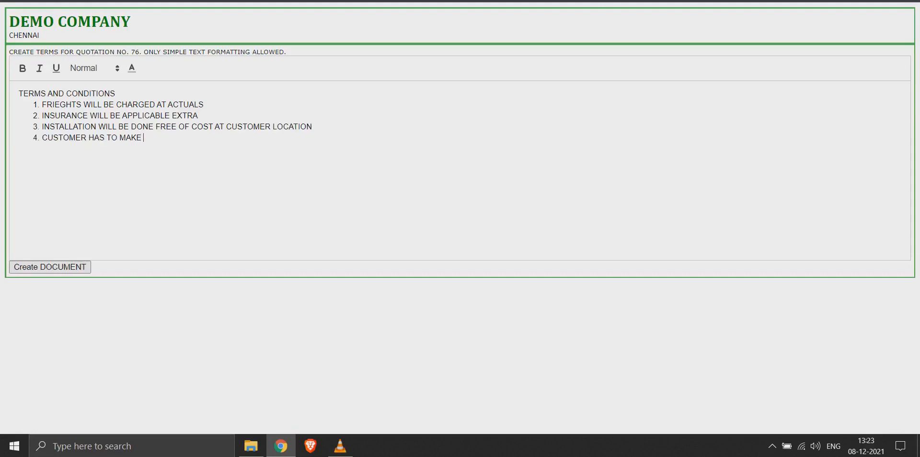
text( NECESSARY SITE ARRANGEMENT AND POWER )
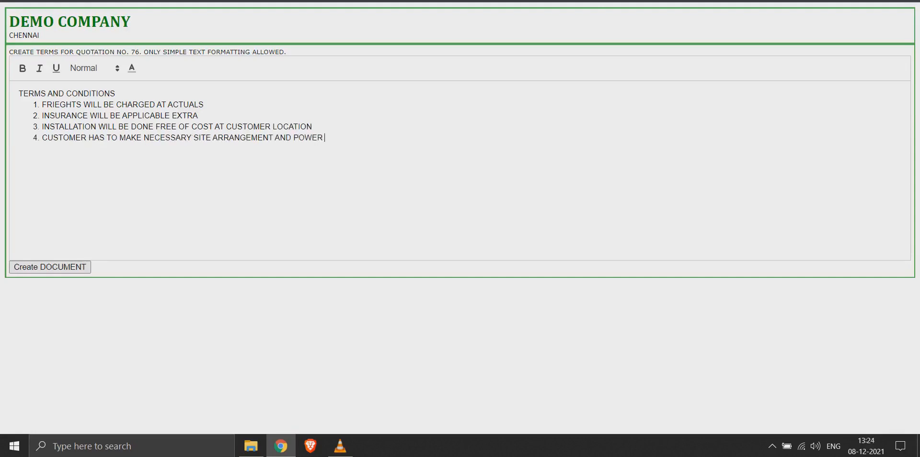
text(POINTS FOR INSTALLATION)
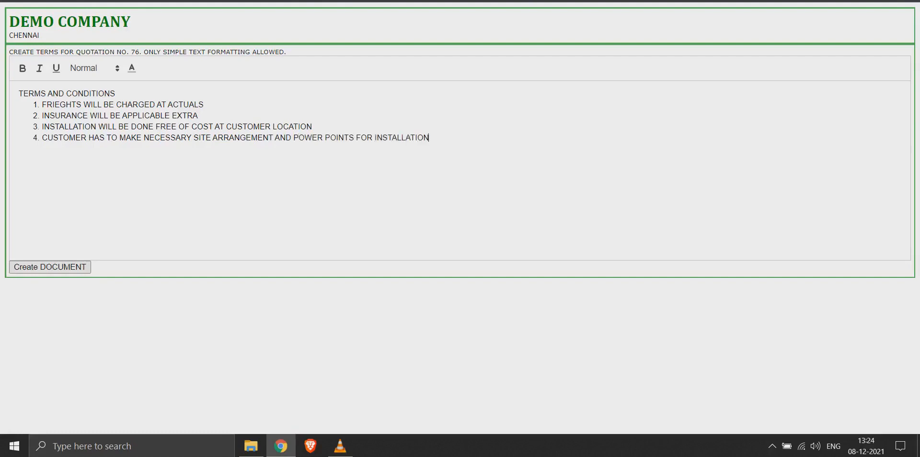
Step: Make FRIEGHTS bold and set FRIEGHTS, INSURANCE, INSTALLATION and CUSTOMER at the start of the terms to Large text size
double_click(62, 105)
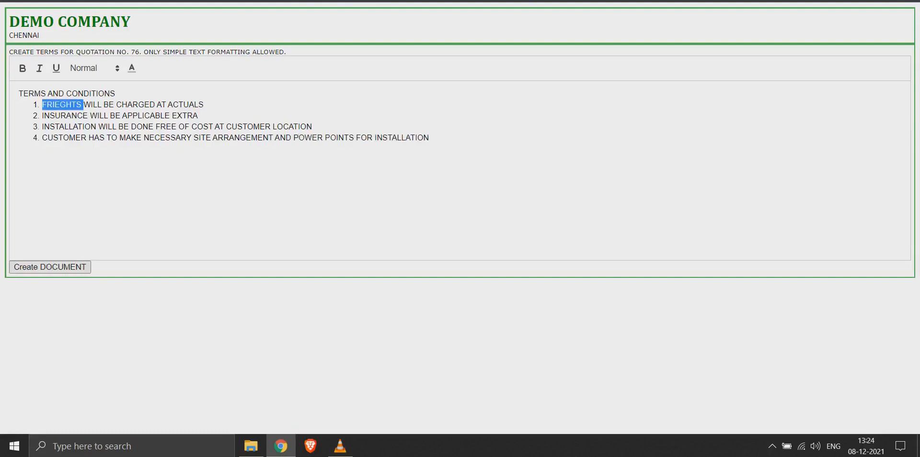
key(ctrl+b)
click(94, 69)
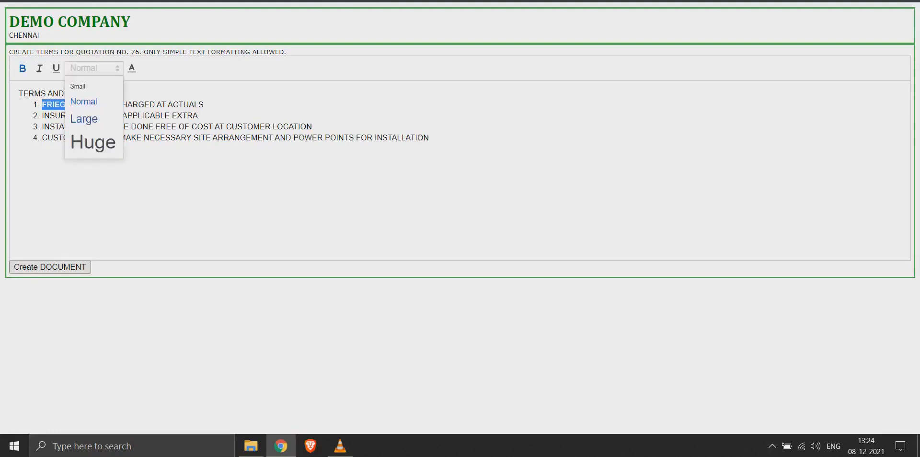
click(84, 118)
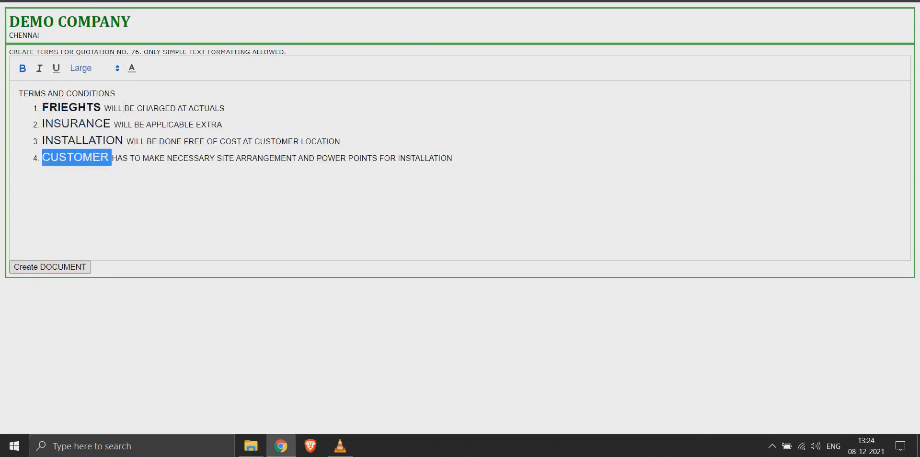
Step: Make the word INSTALLATION at the start of the third term bold and try to colour it green
double_click(83, 141)
key(ctrl+b)
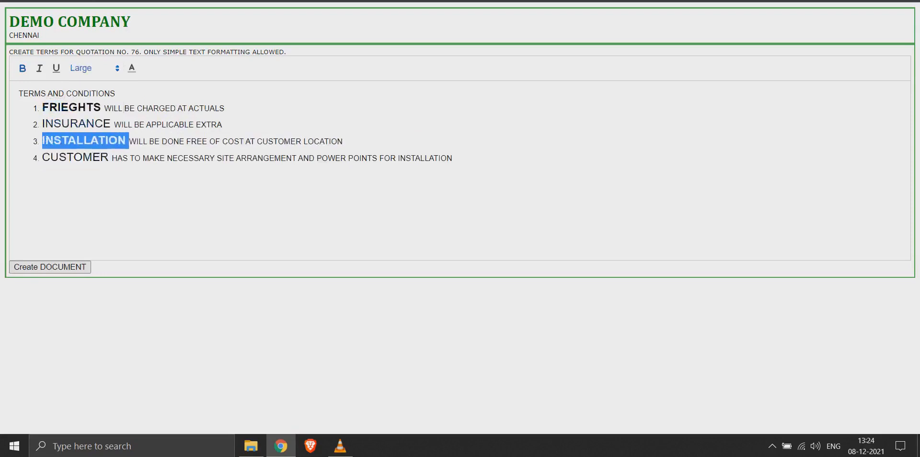
click(132, 68)
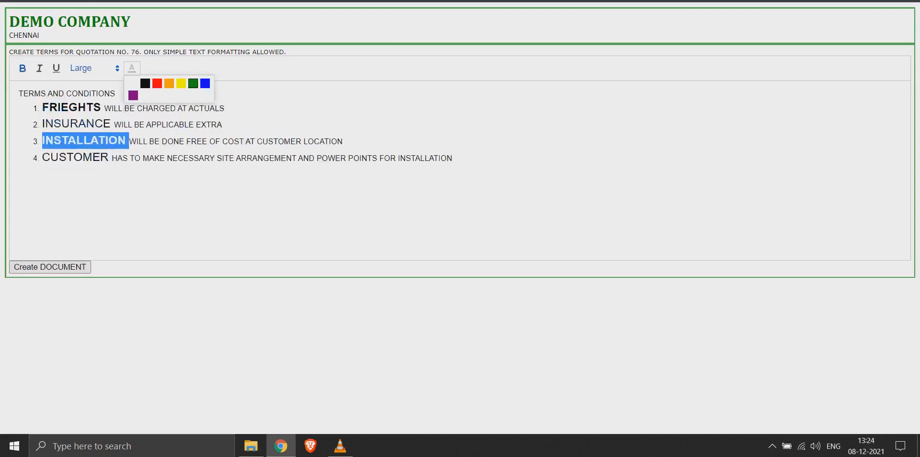
click(193, 84)
click(220, 192)
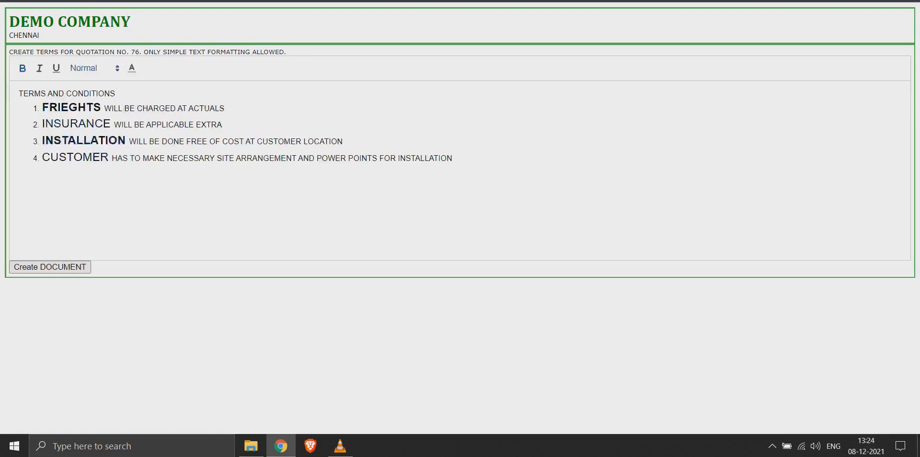
click(50, 268)
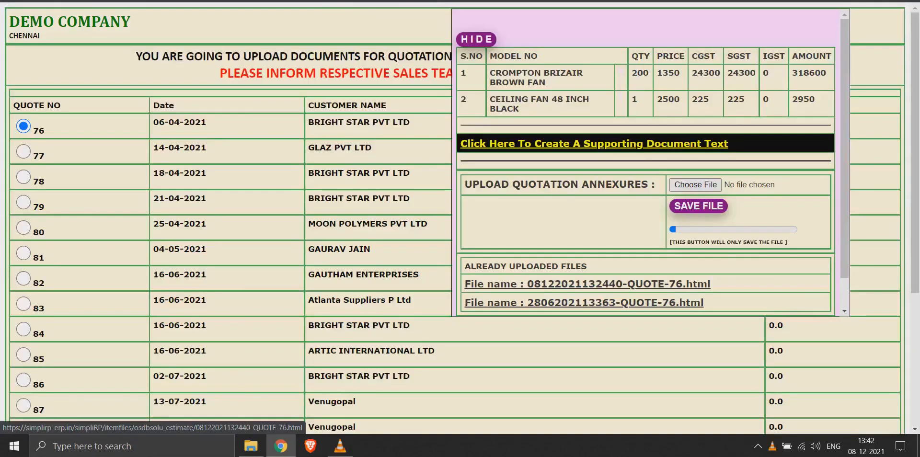
drag(642, 23, 590, 25)
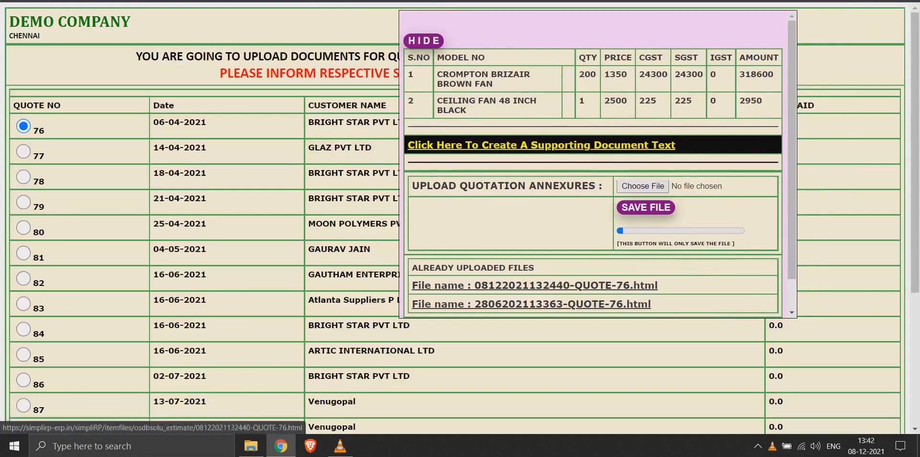
click(534, 286)
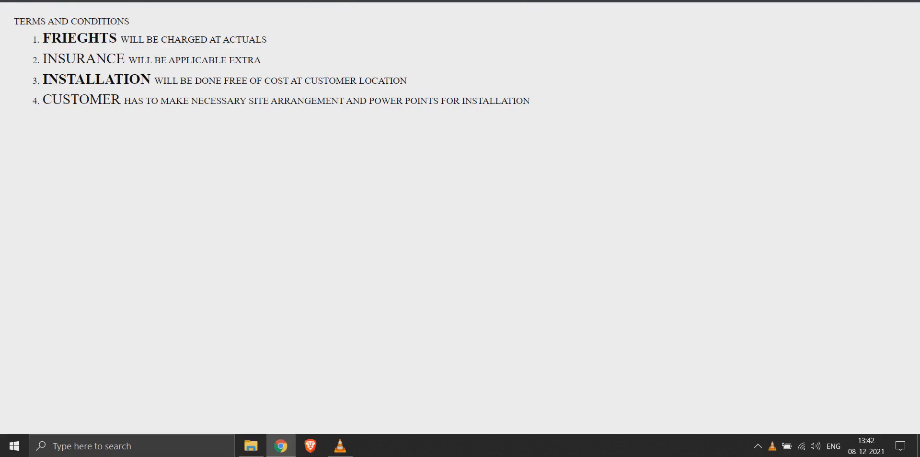
Step: Preview the print version of the terms and conditions document as a PDF, and close the preview without saving
click(910, 1)
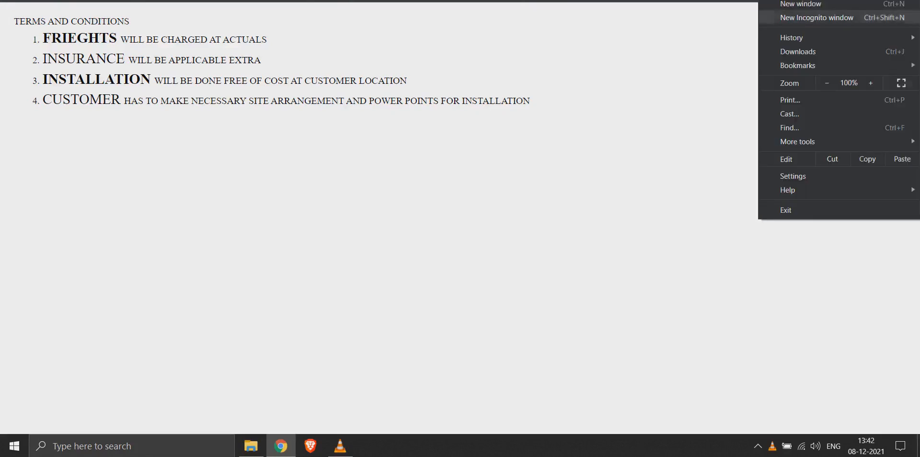
click(819, 99)
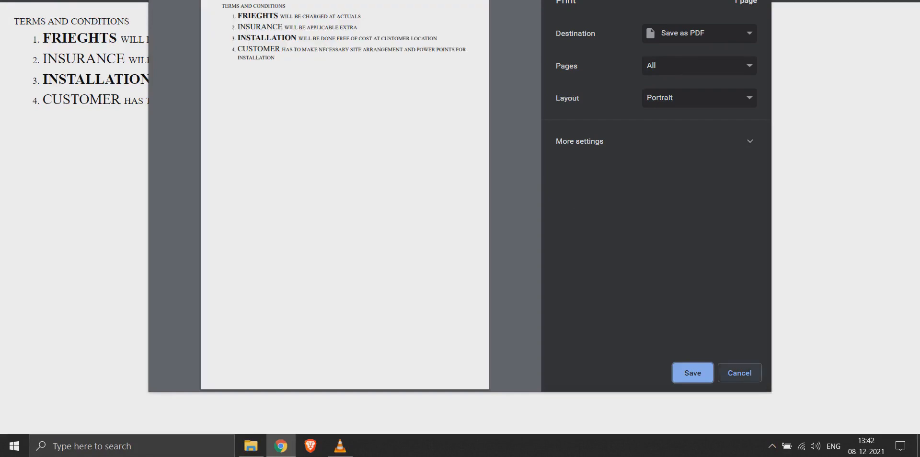
click(726, 376)
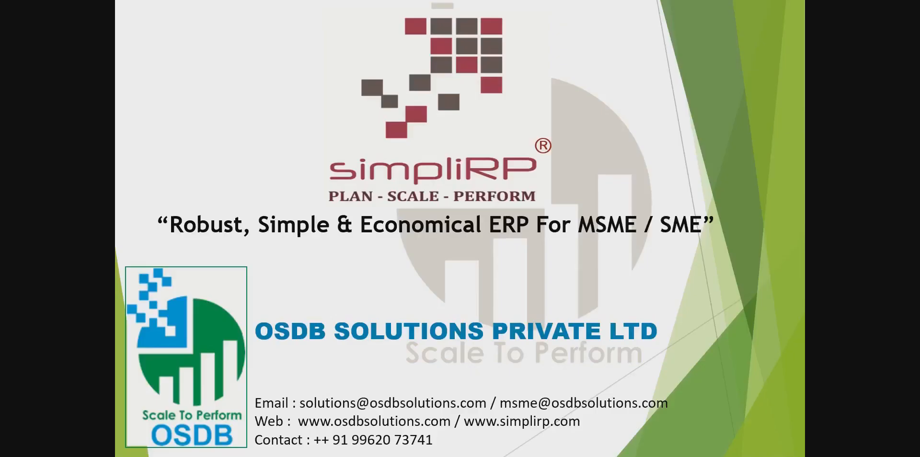